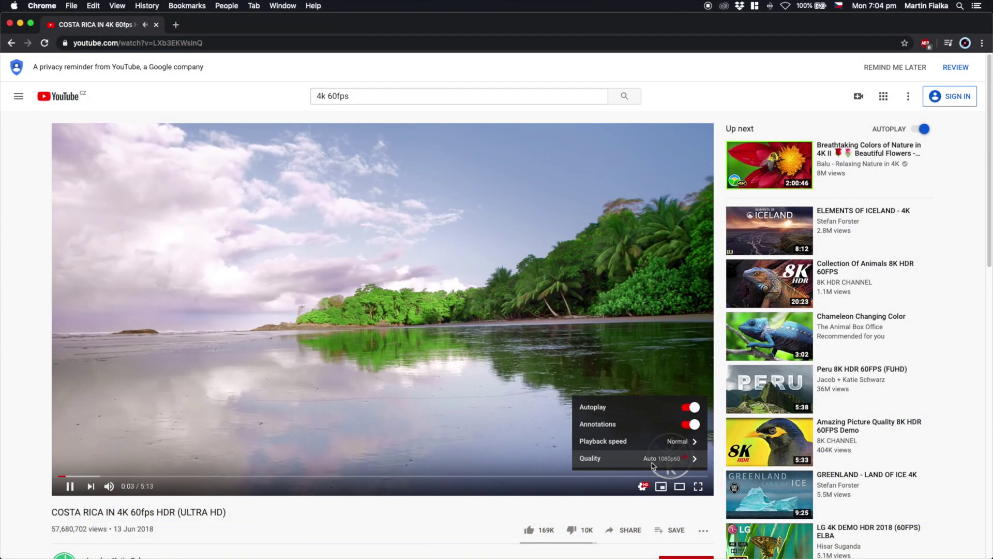
- Change the playing video's quality to 1080p60 in the player settings
click(650, 462)
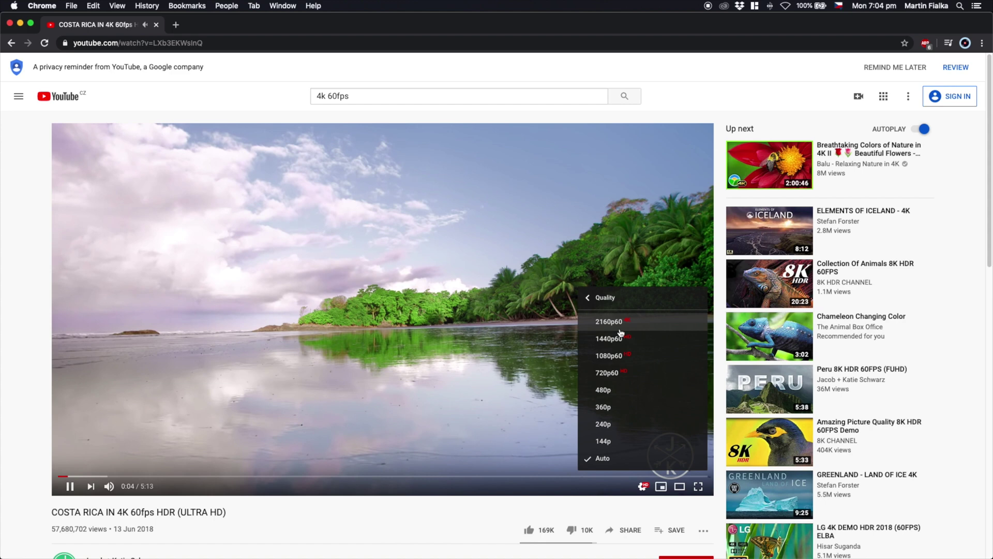
click(618, 356)
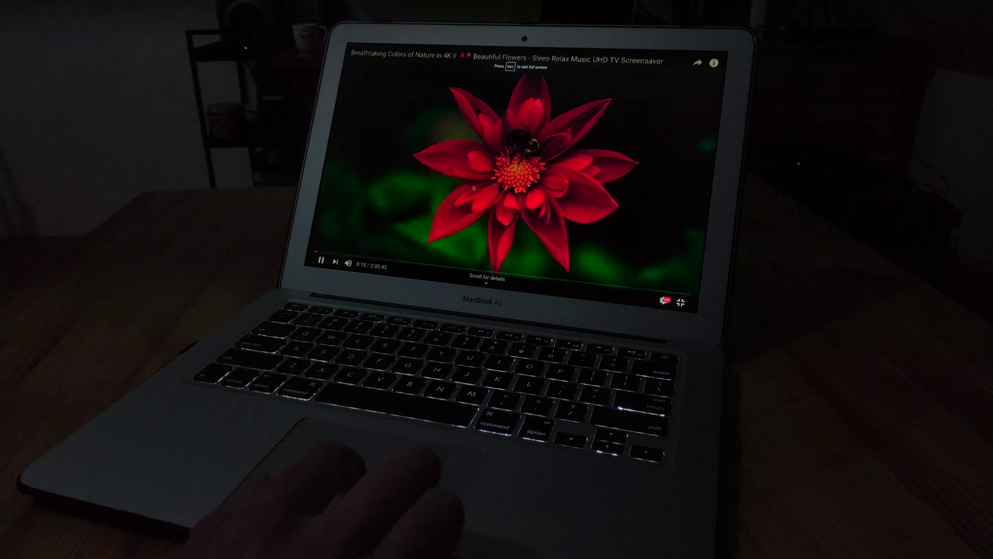
- Put the flower video into fullscreen, then return it to the normal page view
double_click(473, 187)
double_click(473, 187)
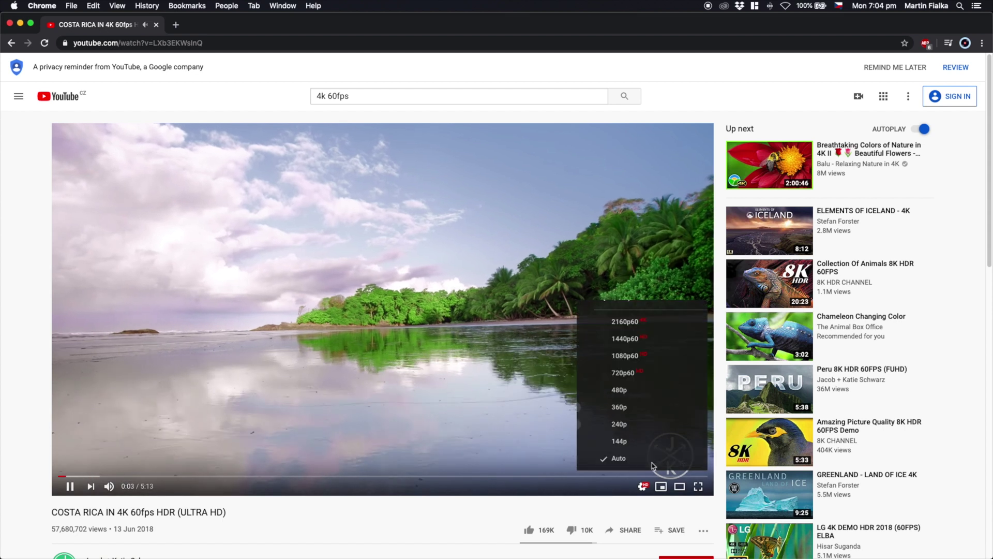
- Set the video to 1080p60, then search for 'tampermonkey' in a new tab
click(617, 356)
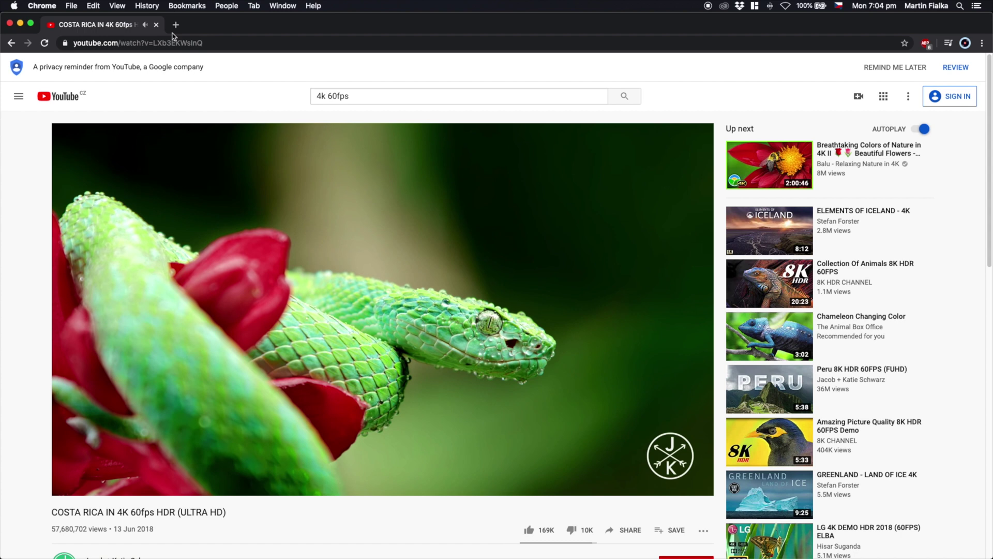
click(176, 25)
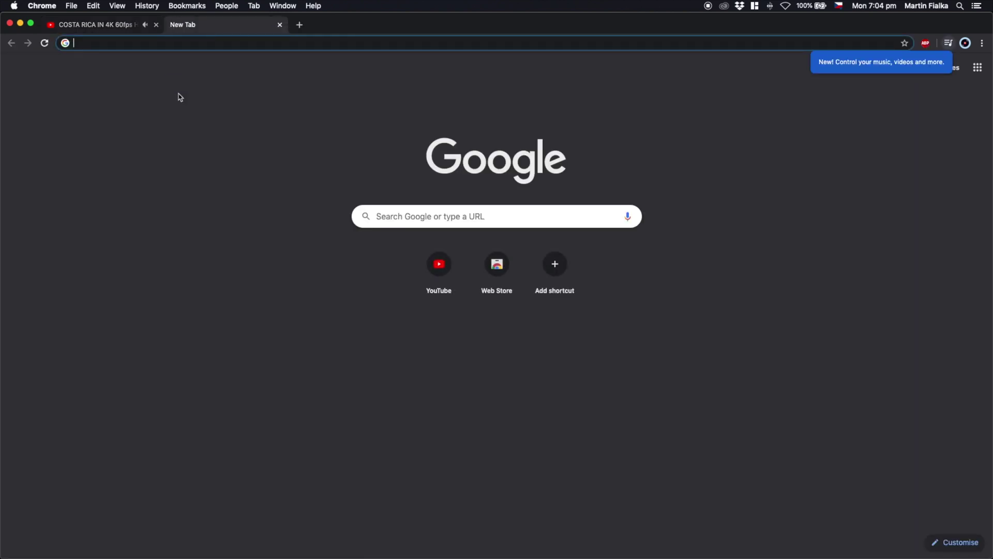
text(tampermonke)
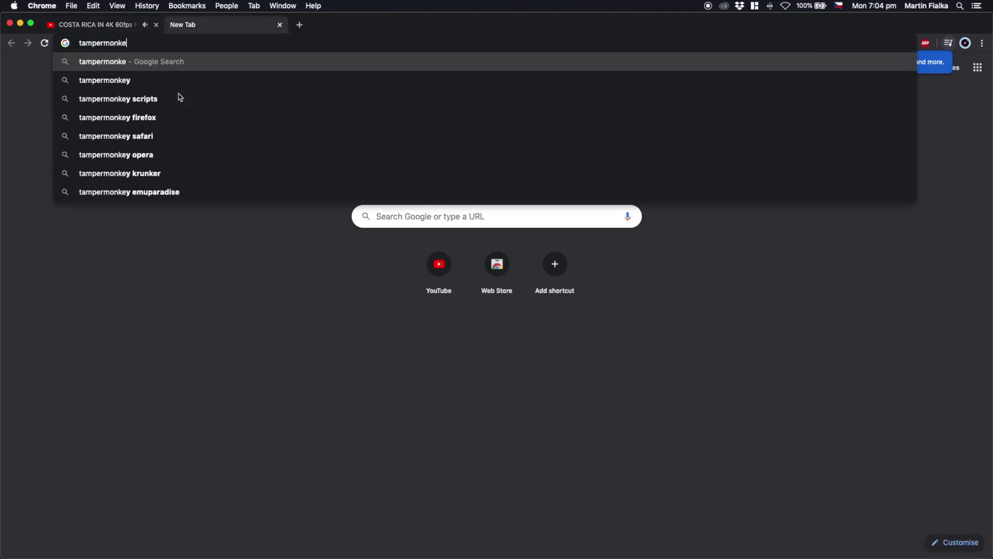
text(y)
key(Return)
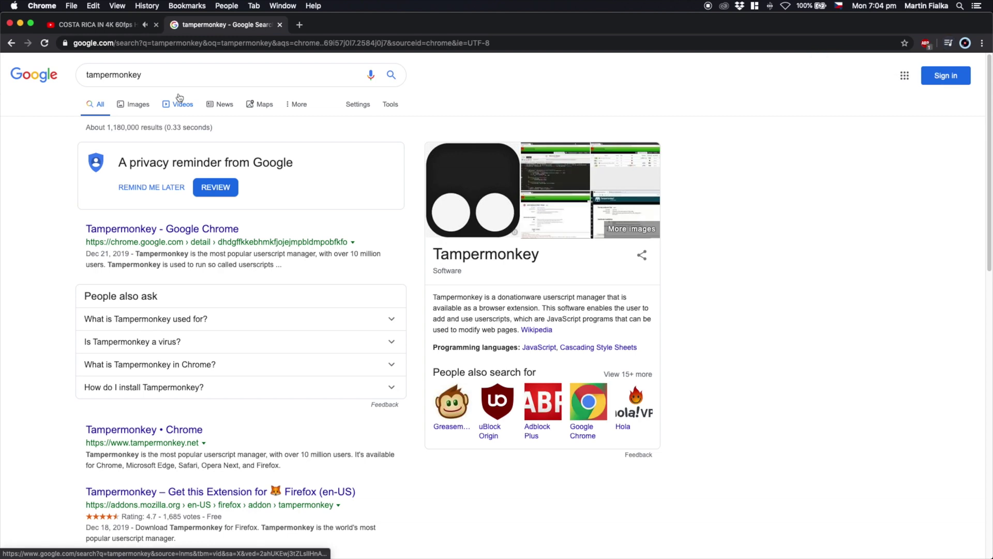
- Add Tampermonkey to Chrome from its Chrome Web Store page and confirm the install
click(139, 230)
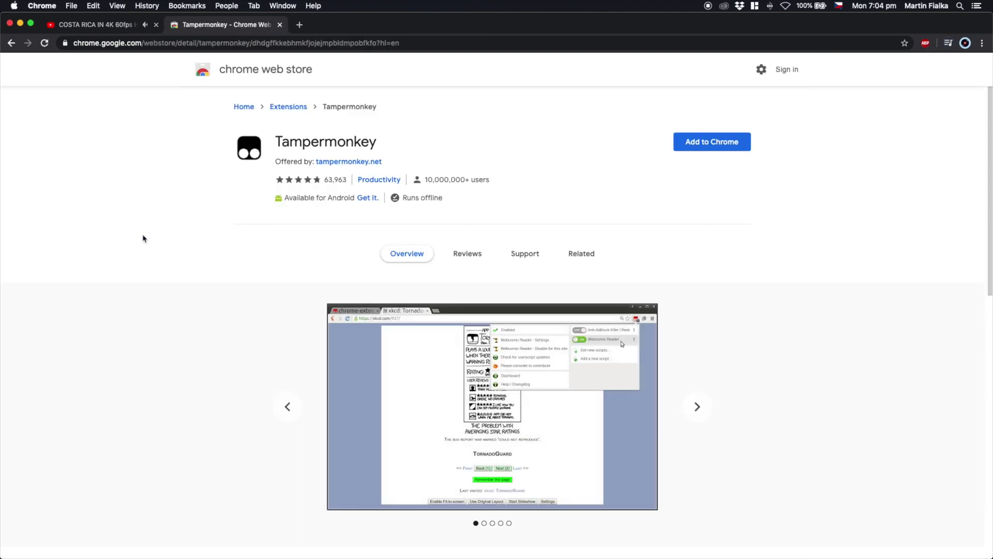
click(693, 150)
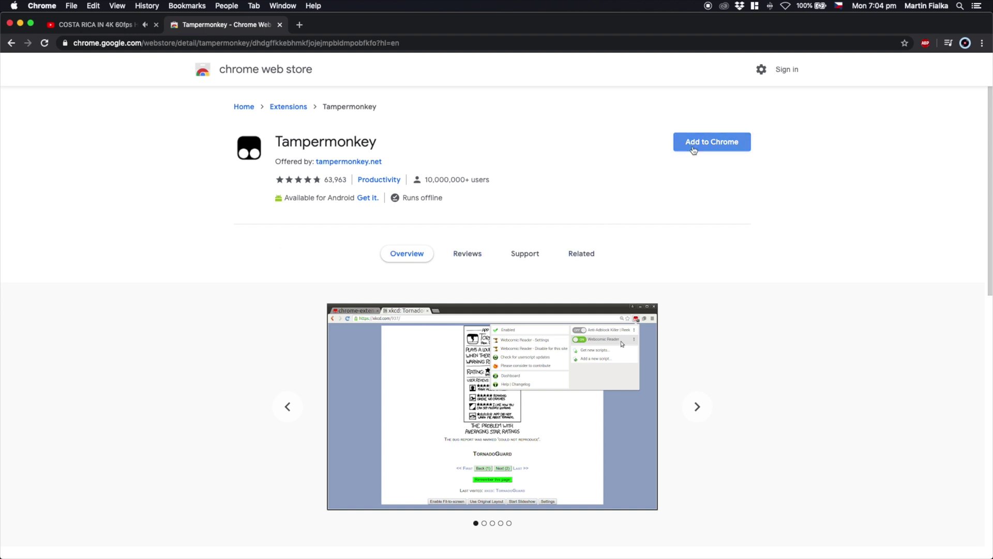
click(694, 149)
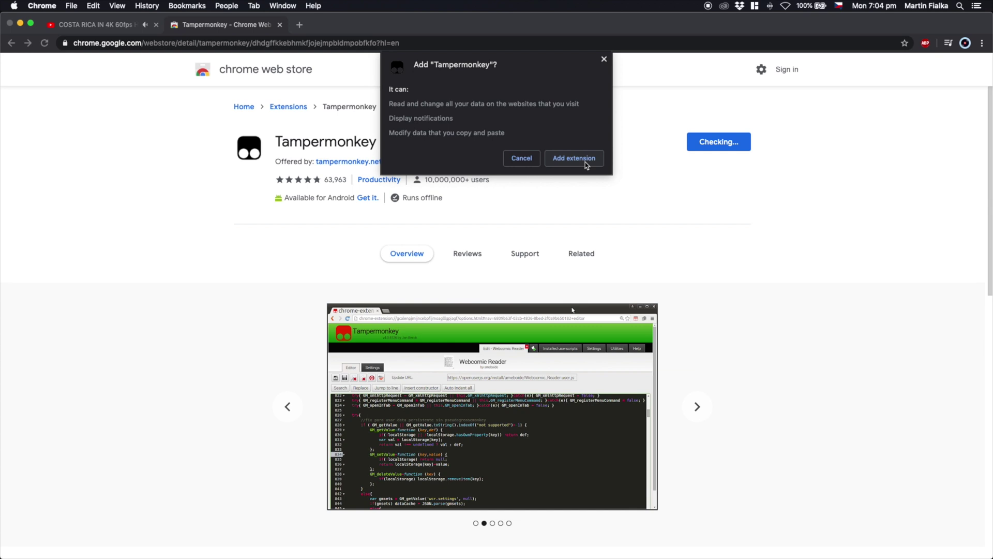
click(586, 162)
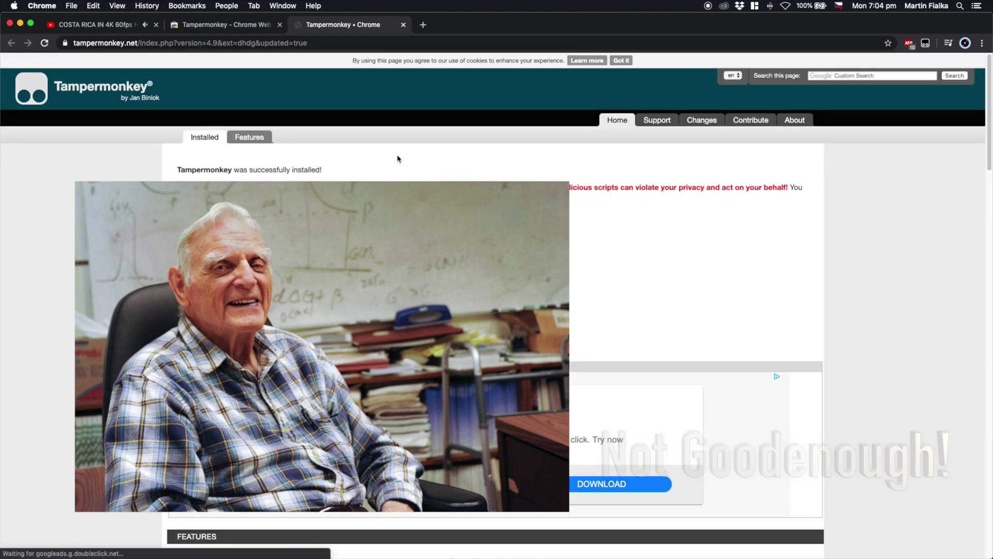
- Search '30 fps youtube tampermonkey script' and install Greasy Fork's Disable YouTube 60 FPS (Force 30 FPS) script
click(423, 26)
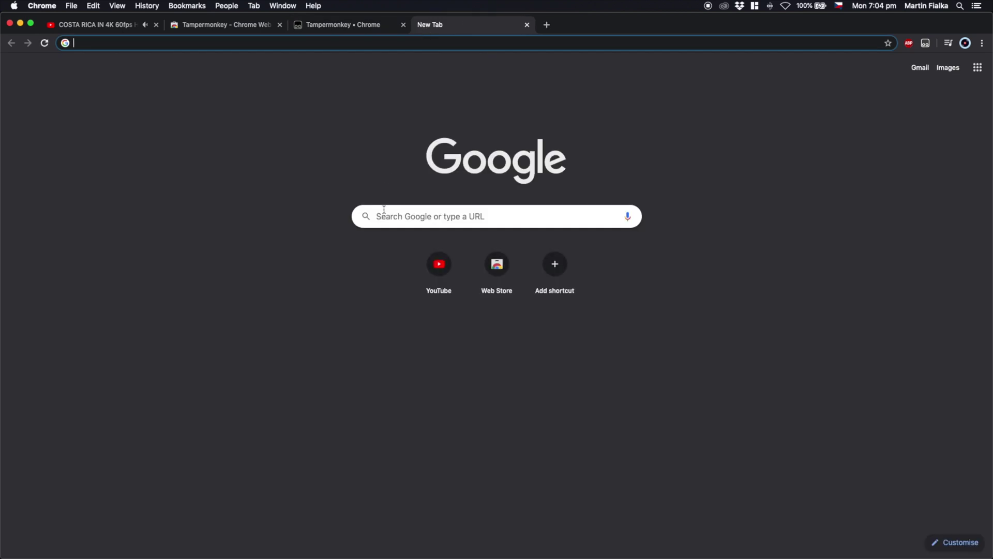
text(30 fp)
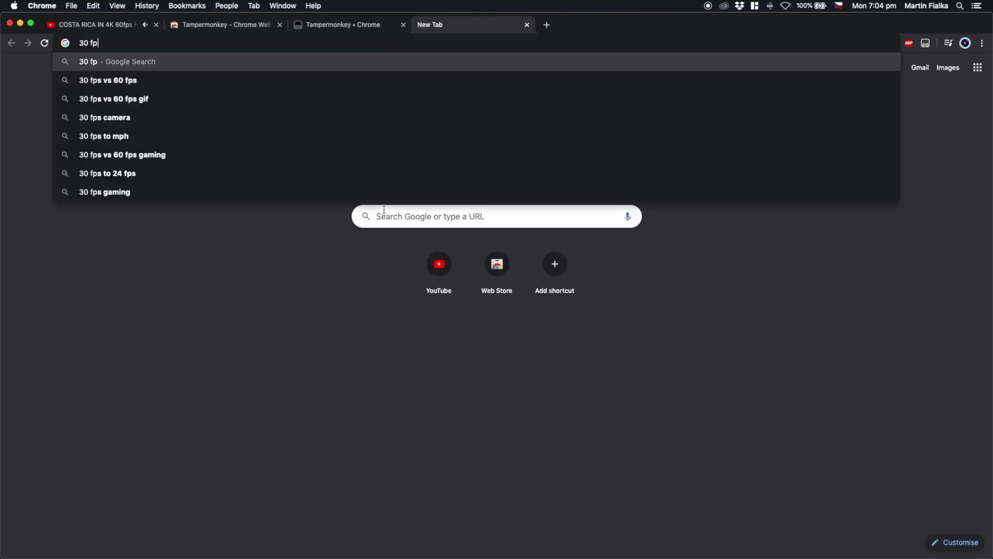
text(s youtu)
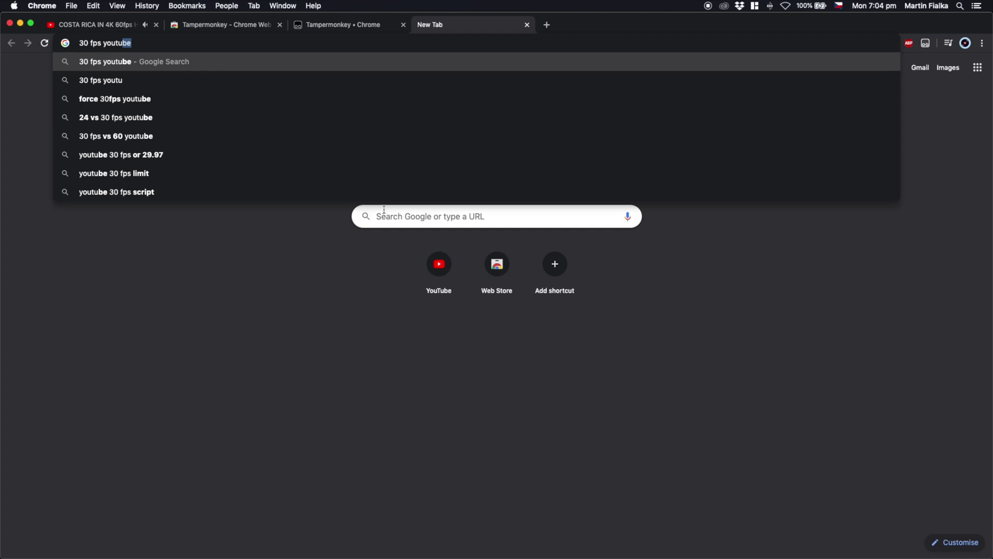
text(be)
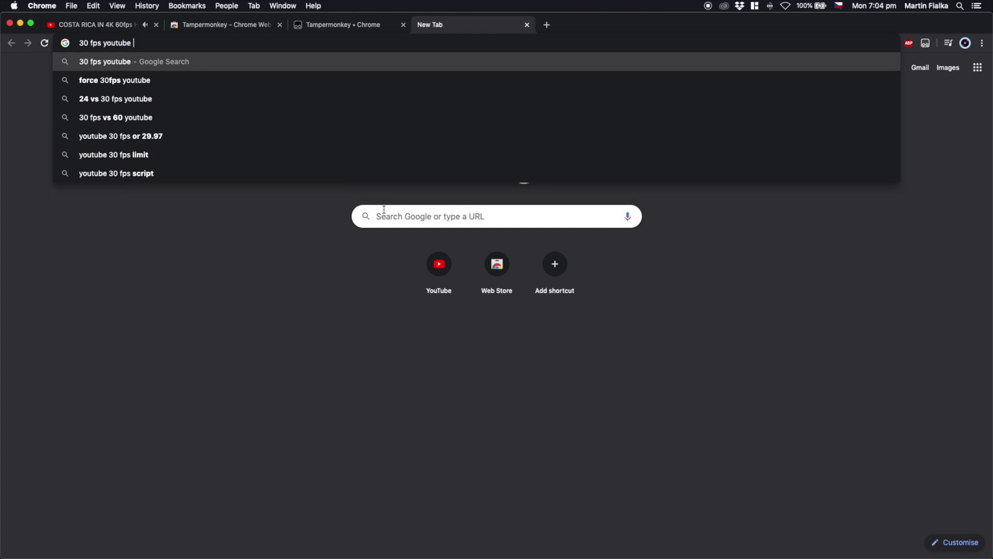
text( tampermonke)
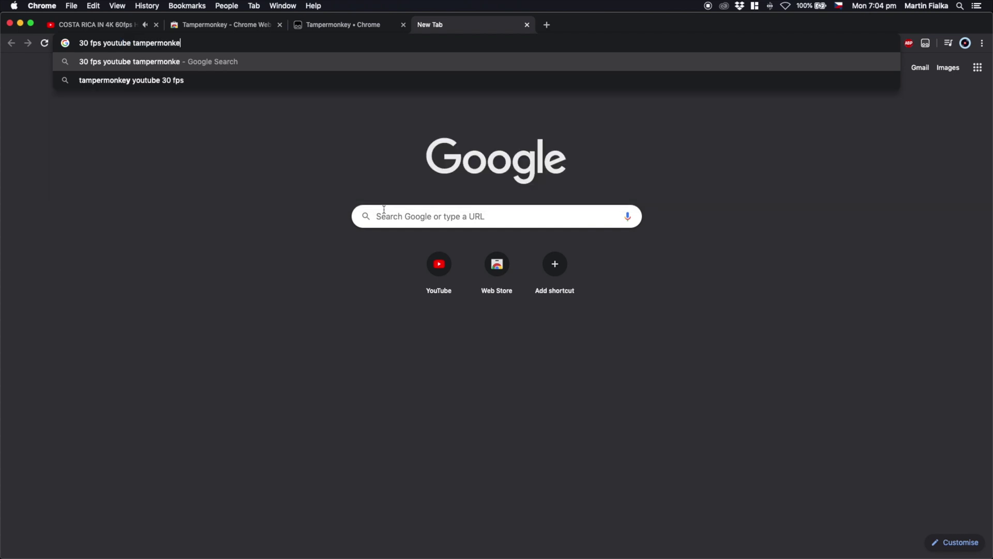
text(y script)
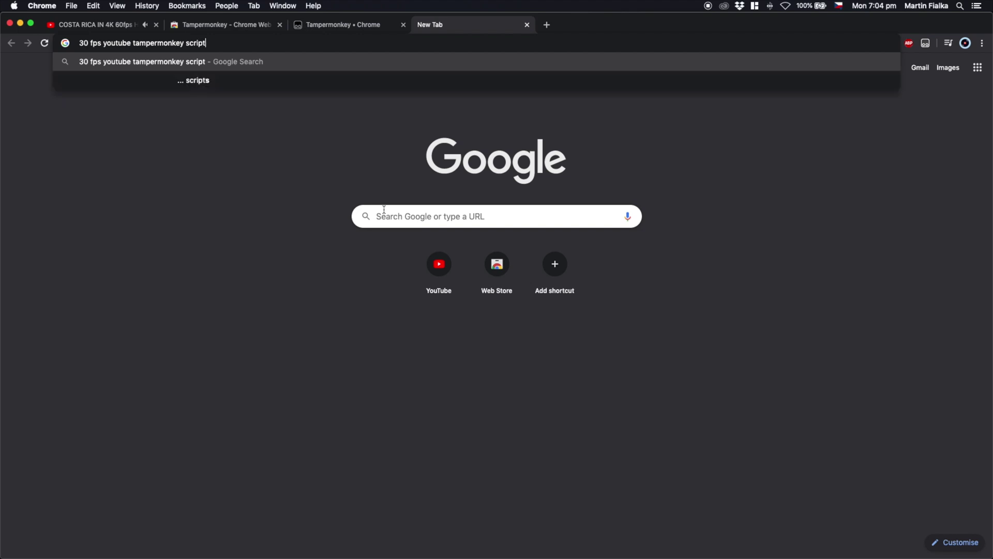
key(Return)
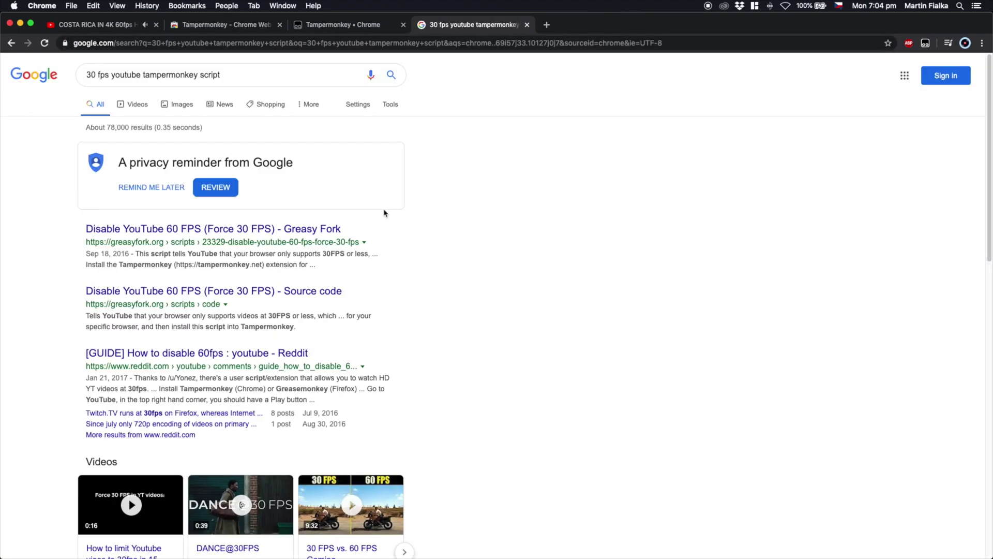
click(298, 229)
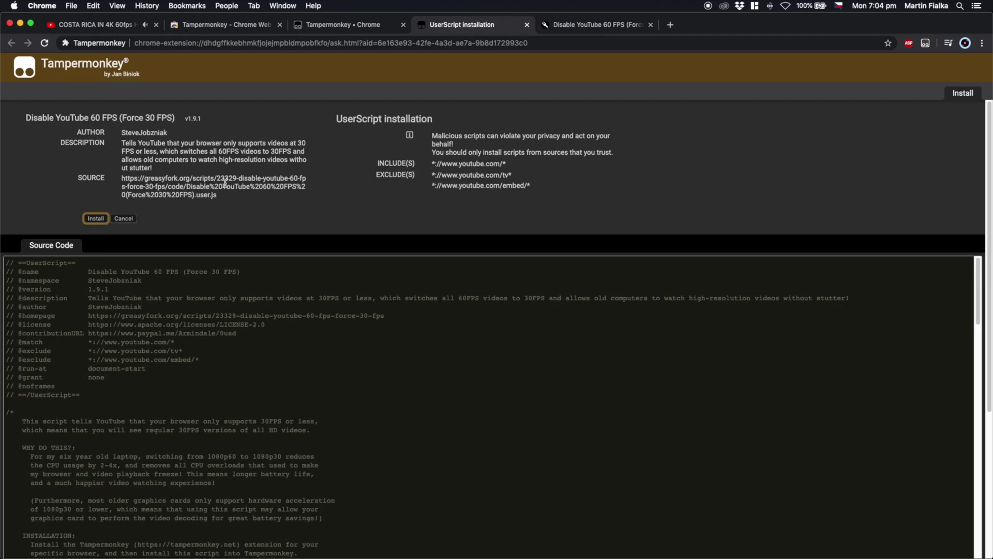
click(97, 219)
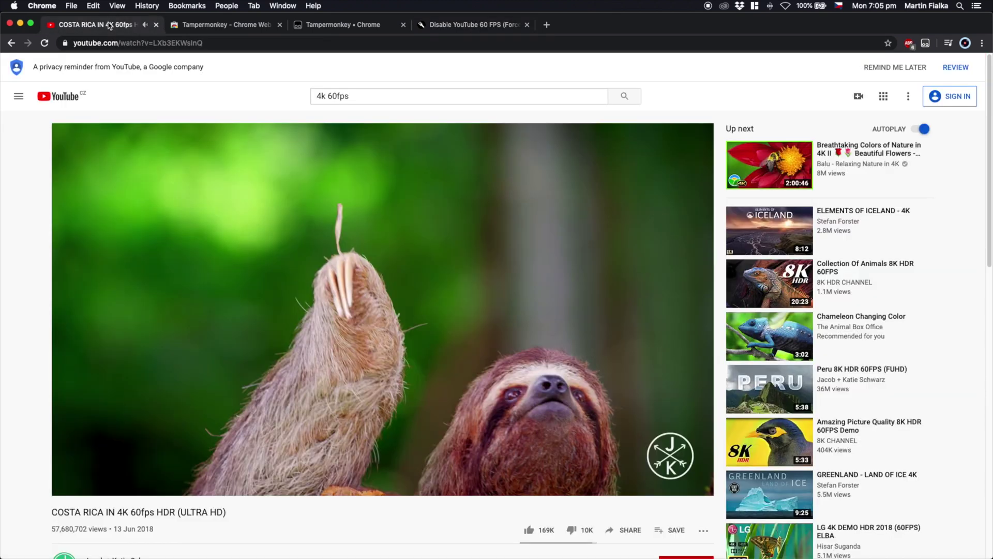
- Reload the Costa Rica video tab and set its quality to 1080p
click(110, 25)
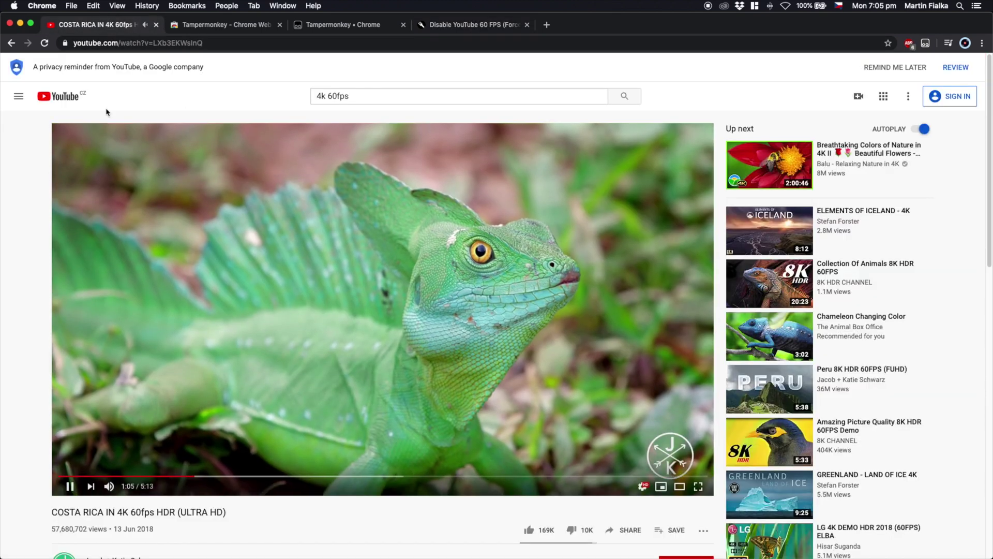
click(46, 43)
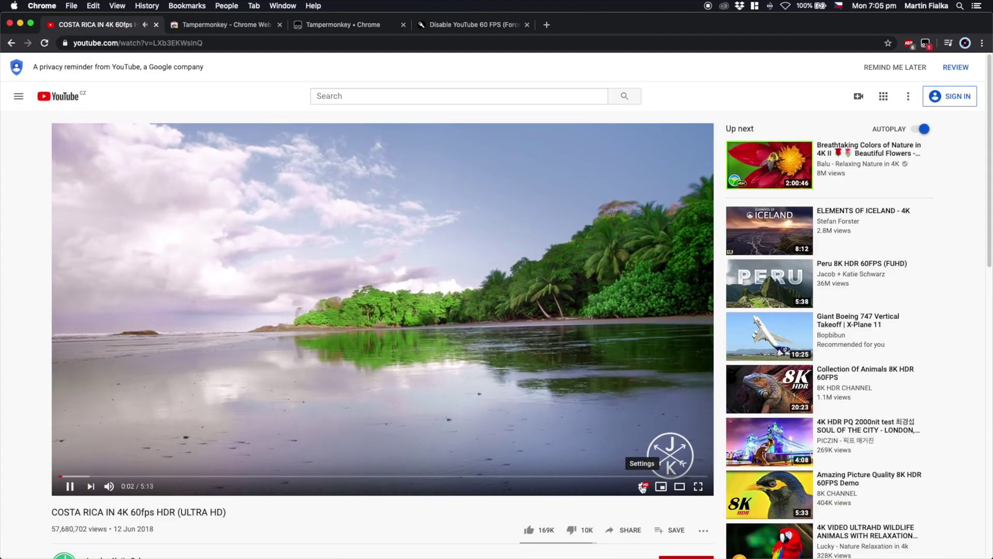
click(643, 486)
click(661, 458)
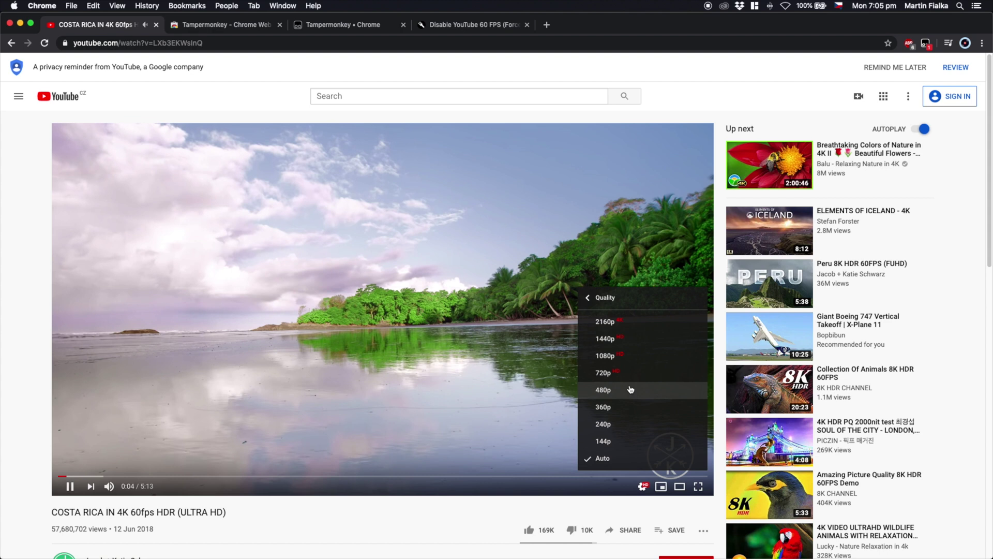
click(623, 357)
- Play the video full screen, leave full screen, then return to full screen
key(f)
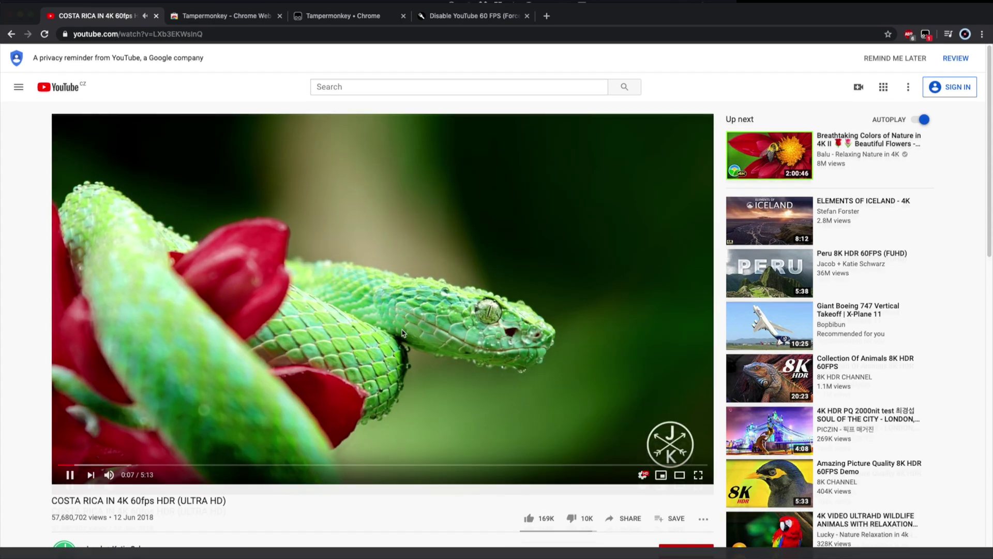
double_click(402, 333)
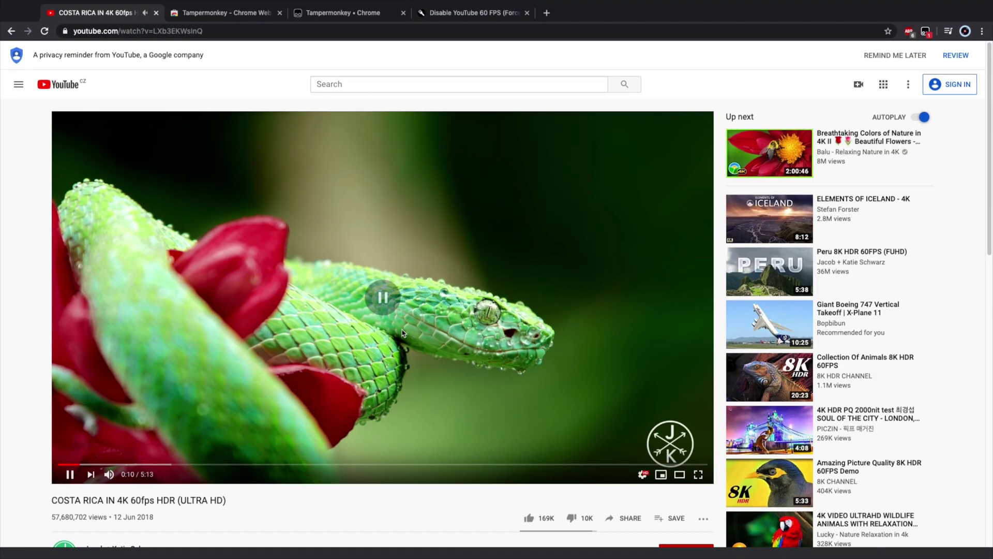
double_click(403, 333)
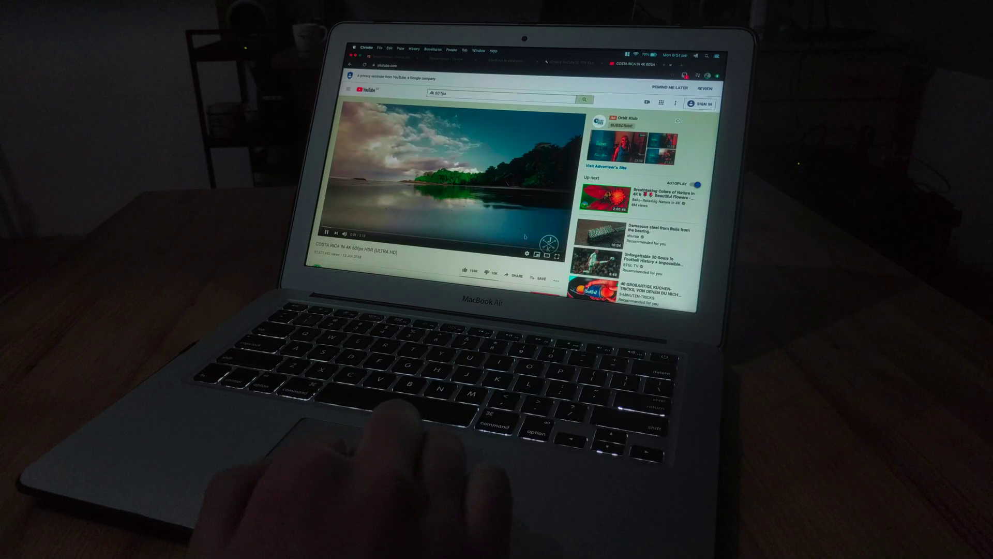
- Set the video's playback quality to 1080p
click(526, 252)
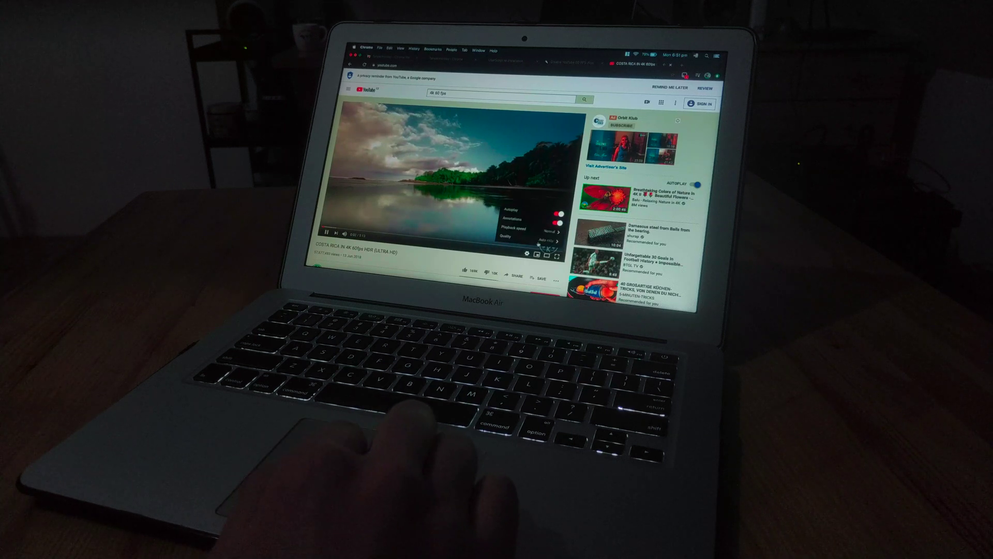
click(538, 232)
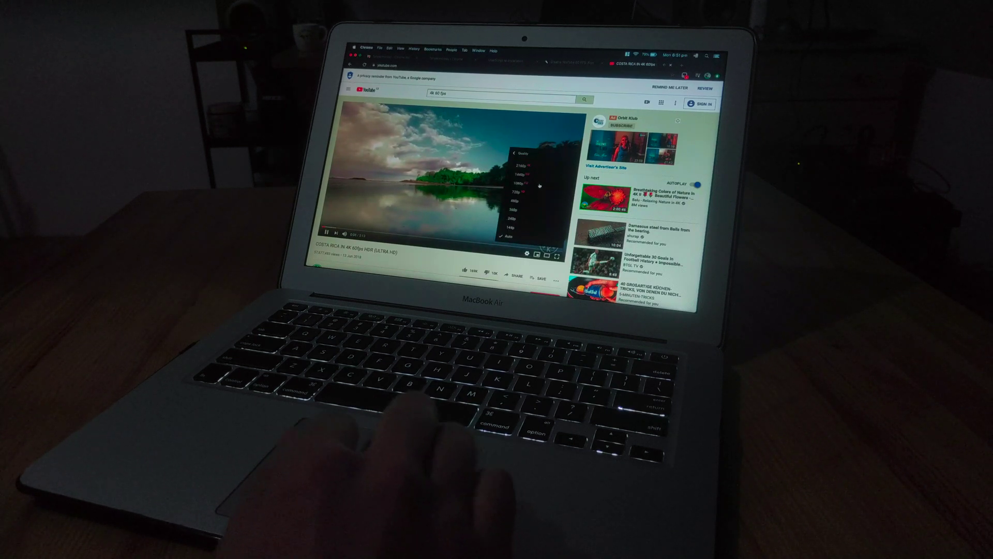
click(540, 186)
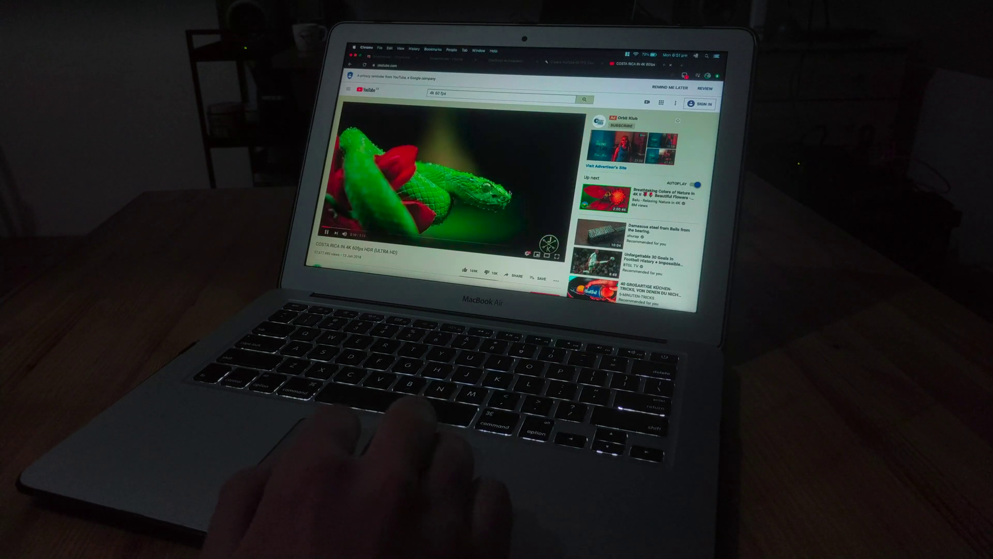
- Pause the video, disable Tampermonkey from its toolbar menu, and reload the page
click(509, 193)
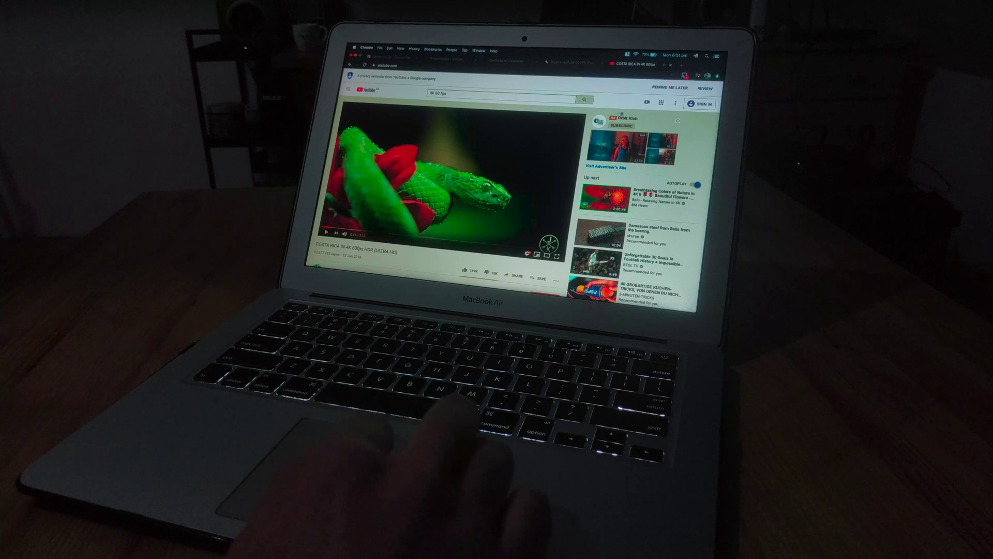
click(684, 76)
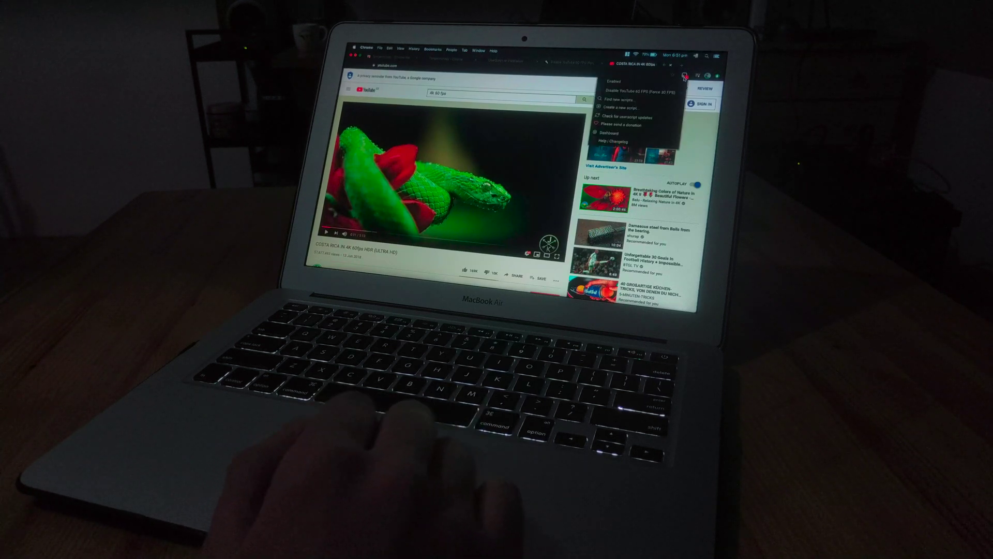
click(654, 83)
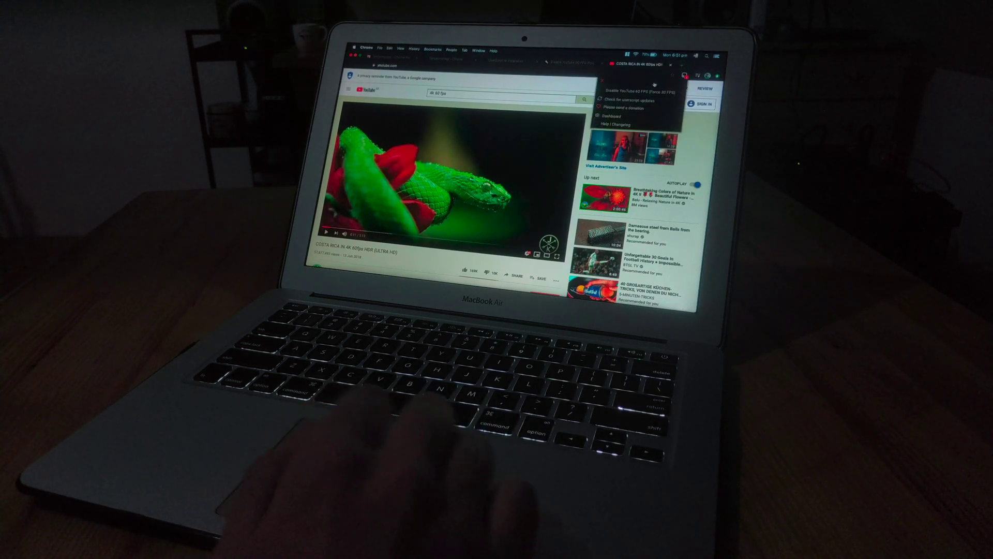
click(364, 65)
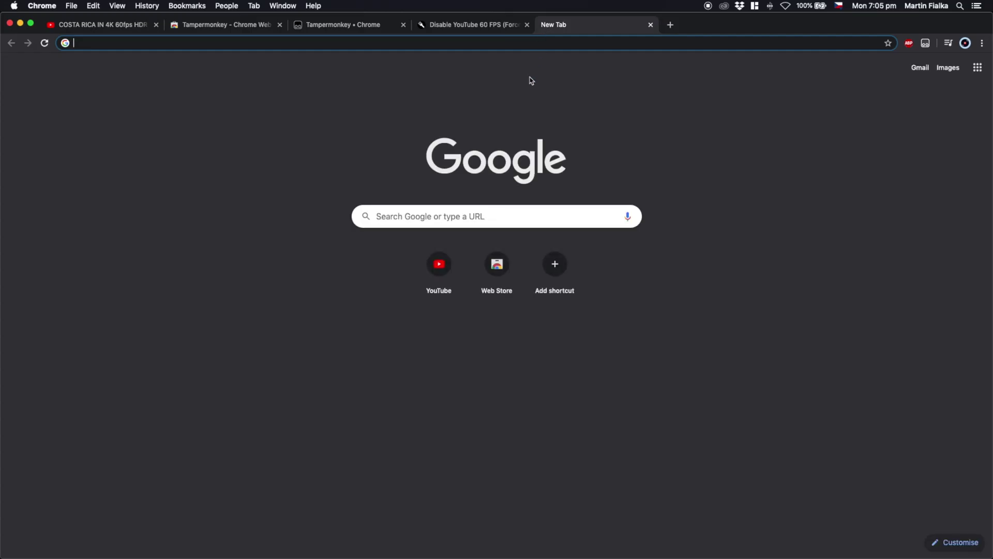
- Search 'ultrawideo' and add the UltraWideo extension from its Chrome Web Store listing
text(ultrawi)
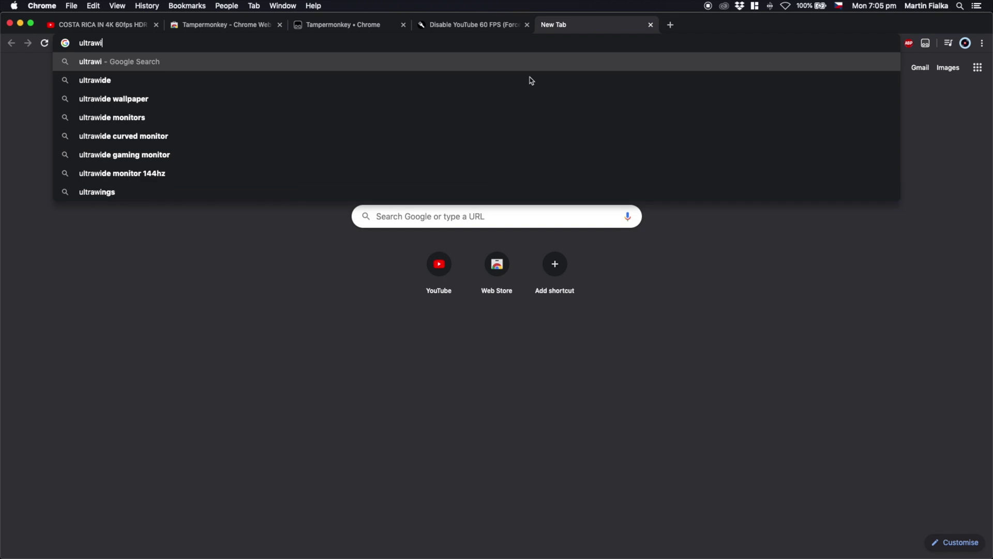
text(deo)
key(Return)
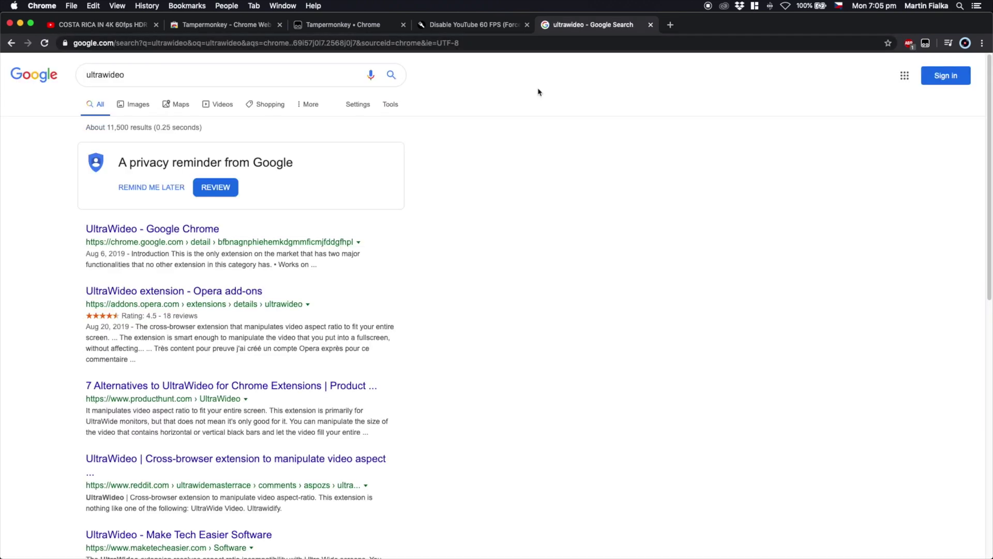
click(134, 234)
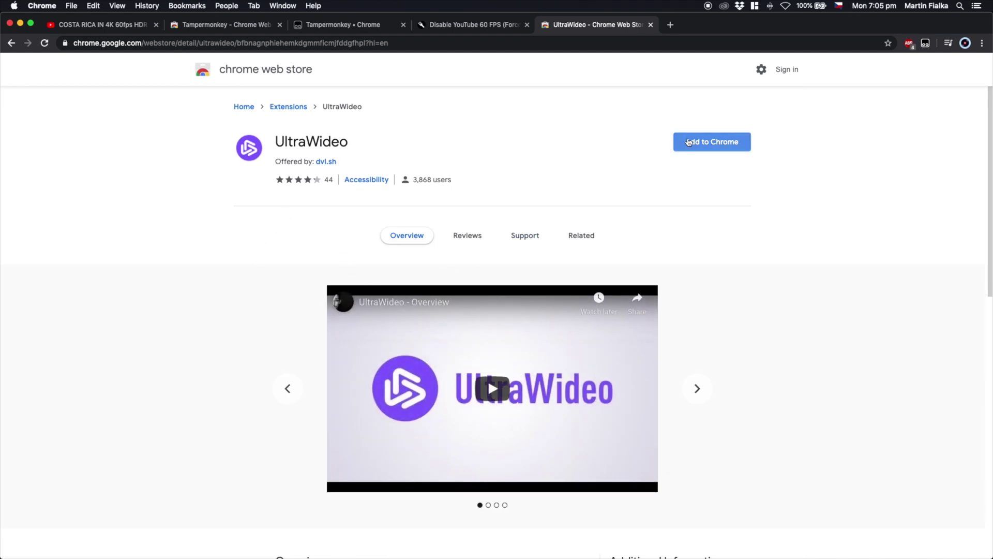
click(688, 142)
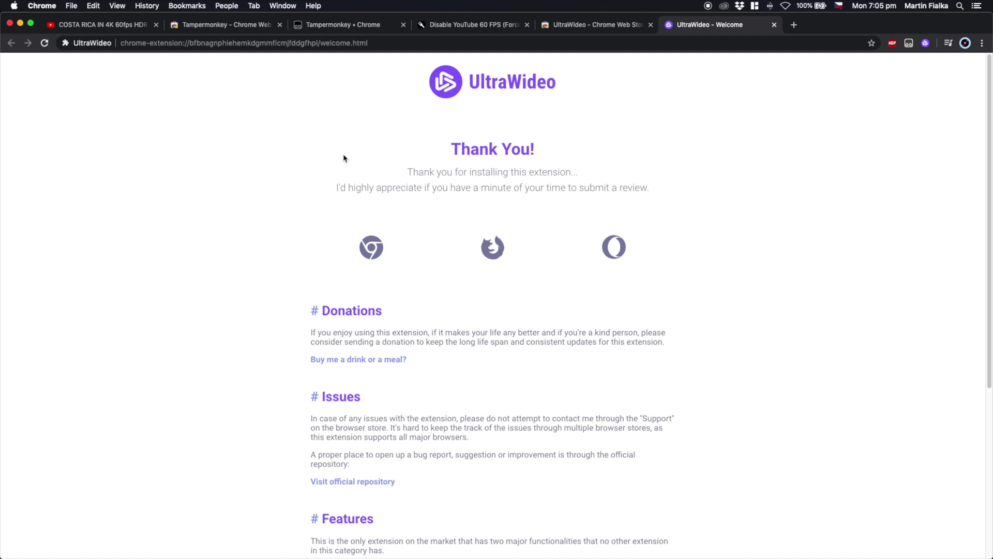
- Open the UltraWideo popup from its Chrome toolbar icon
click(925, 44)
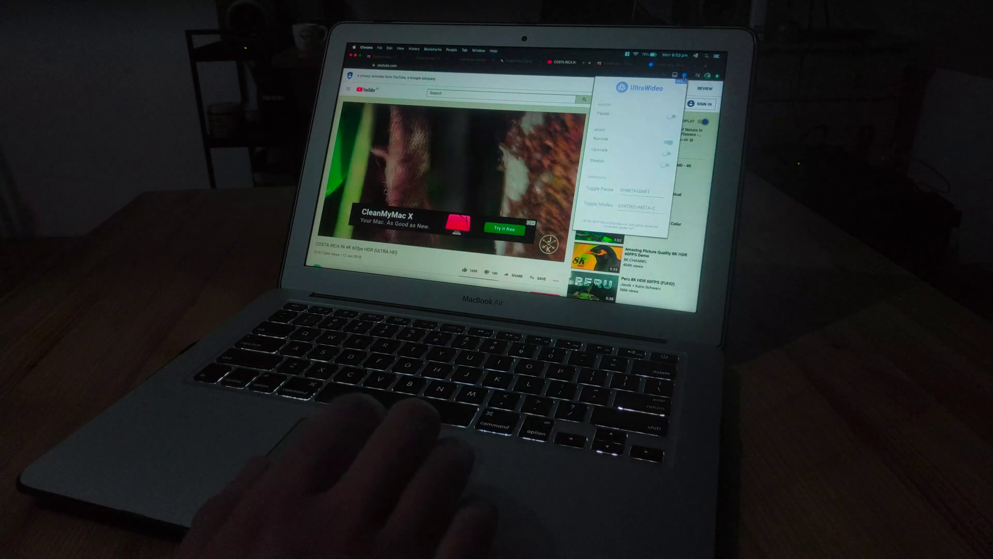
- Switch UltraWideo from Normal to Upscale mode
click(667, 154)
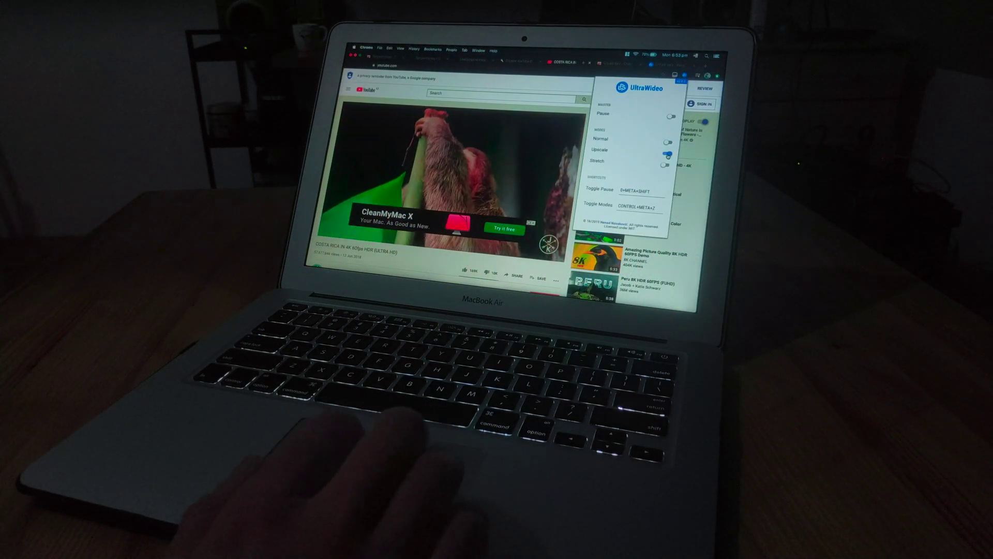